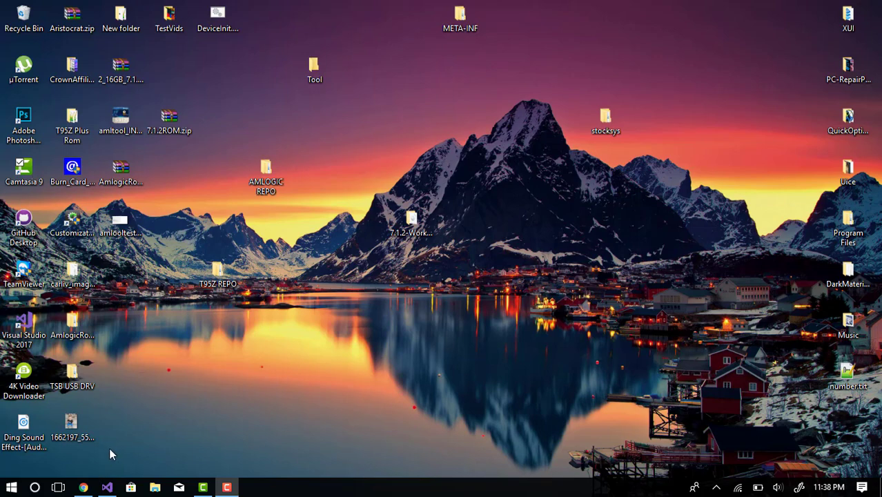
# Return to the Amlogic Flash Tool thread on XDA and bring up its download page
pyautogui.click(84, 488)
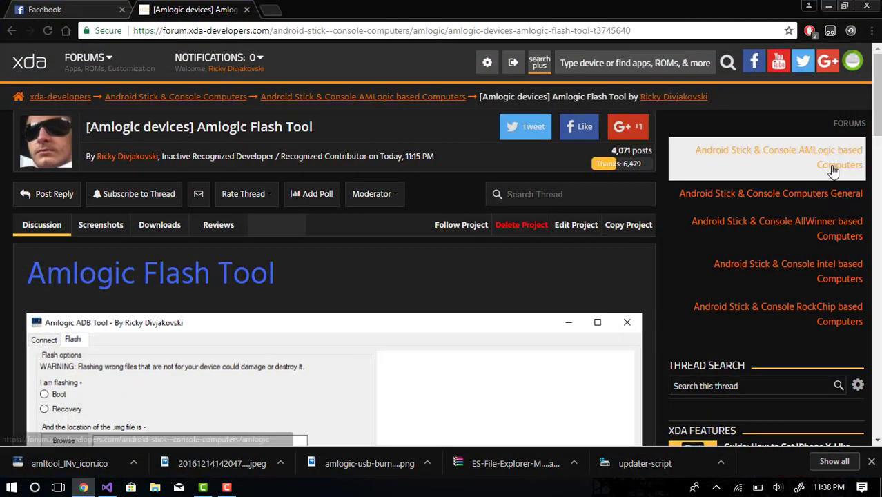
pyautogui.moveTo(877, 128); pyautogui.dragTo(879, 102)
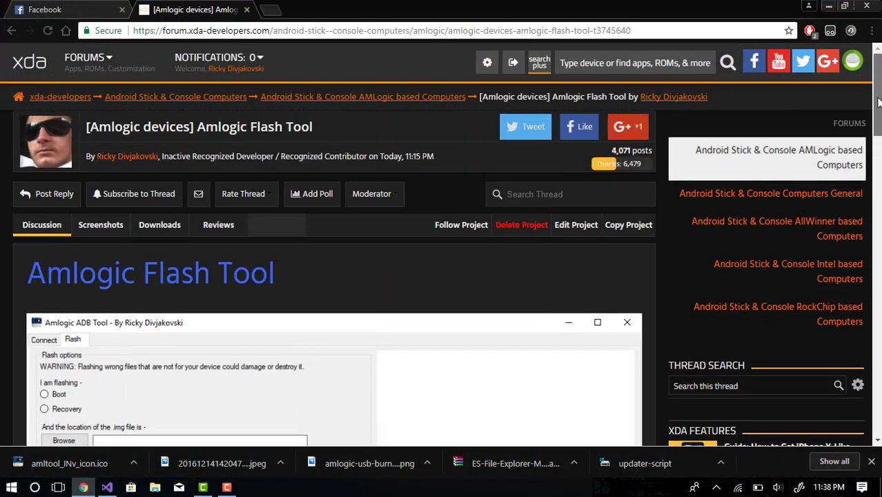
pyautogui.click(416, 26)
pyautogui.click(693, 32)
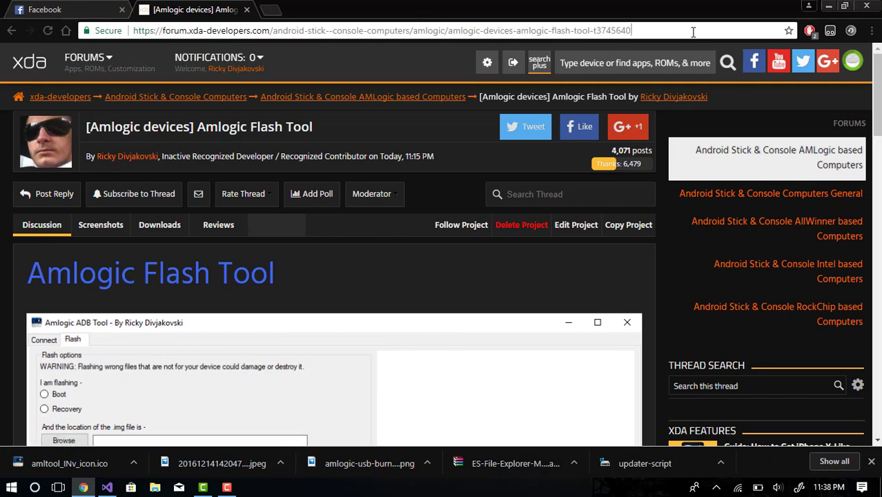
pyautogui.moveTo(867, 92); pyautogui.dragTo(859, 175)
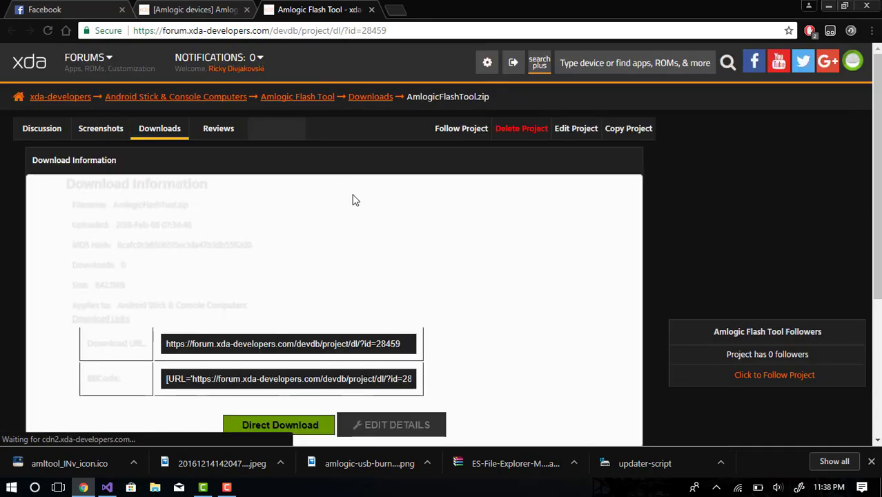
# Download AmlogicFlashTool.zip (642 KB) and snap the browser to the right side
pyautogui.click(299, 425)
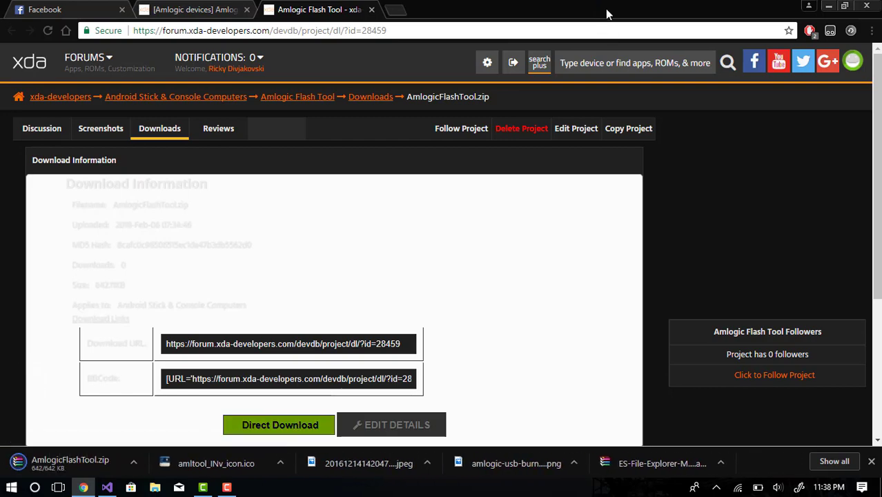
pyautogui.moveTo(607, 16); pyautogui.dragTo(881, 101)
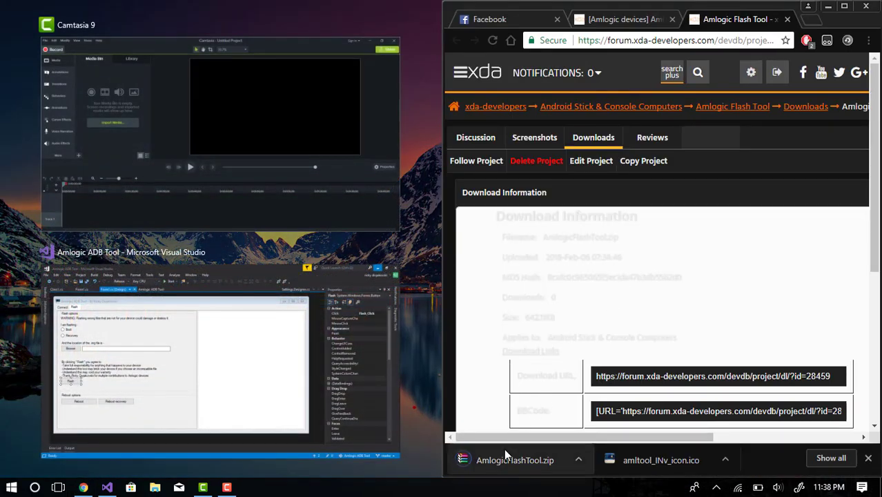
# Move AmlogicFlashTool.zip into the desktop Tool folder and open that folder full-screen
pyautogui.click(504, 453)
pyautogui.moveTo(504, 454); pyautogui.dragTo(314, 78)
pyautogui.doubleClick(315, 78)
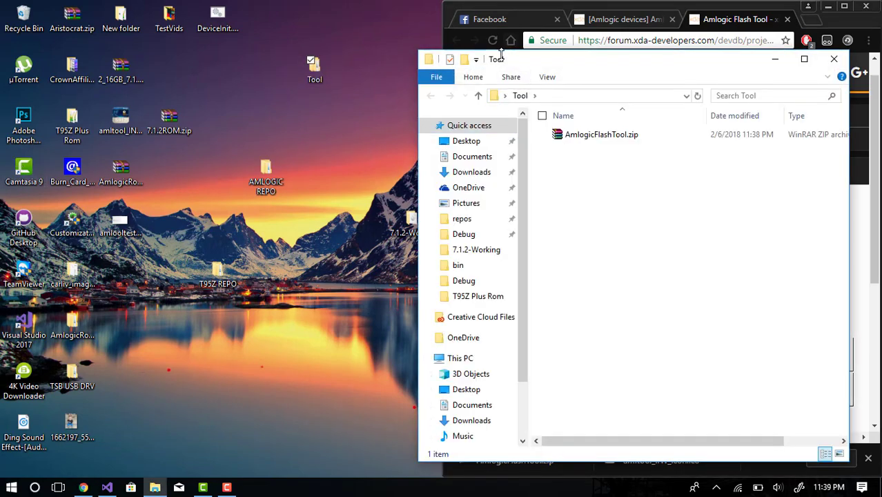
pyautogui.moveTo(500, 63); pyautogui.dragTo(315, 5)
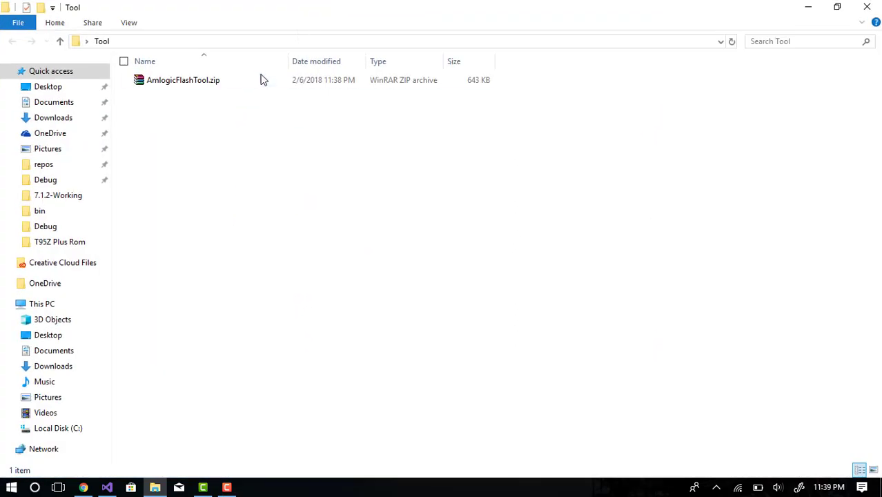
# Preview the zip's contents in WinRAR, then extract it into the Tool folder with Extract Here
pyautogui.doubleClick(259, 77)
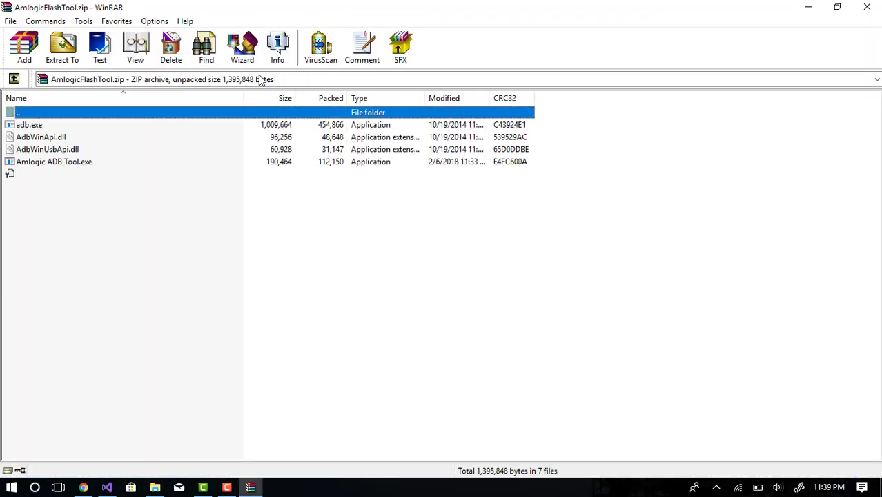
pyautogui.click(863, 6)
pyautogui.rightClick(223, 90)
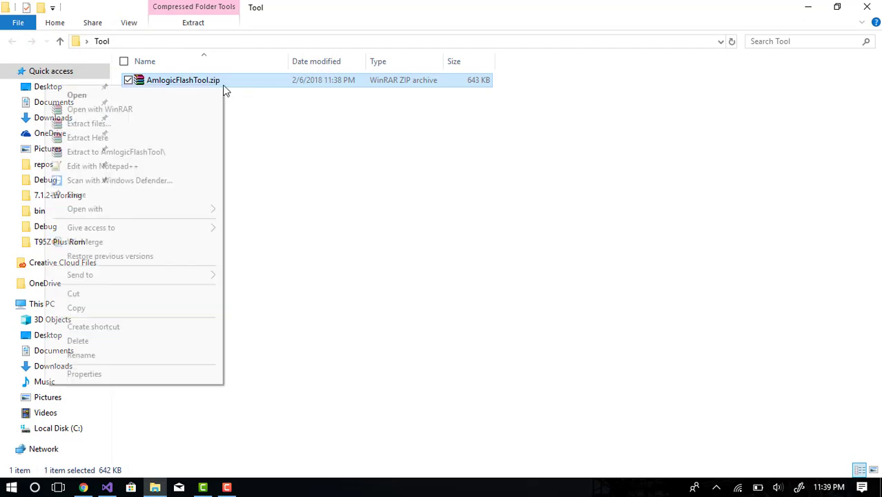
pyautogui.click(144, 138)
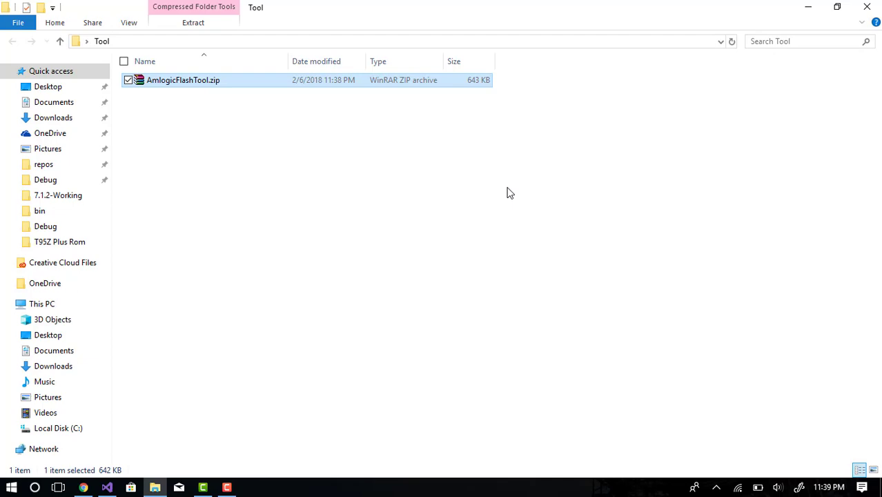
pyautogui.click(509, 192)
# Return to the Amlogic Flash Tool thread and open the AMLogic based Computers forum
pyautogui.moveTo(522, 9); pyautogui.dragTo(315, 73)
pyautogui.click(626, 18)
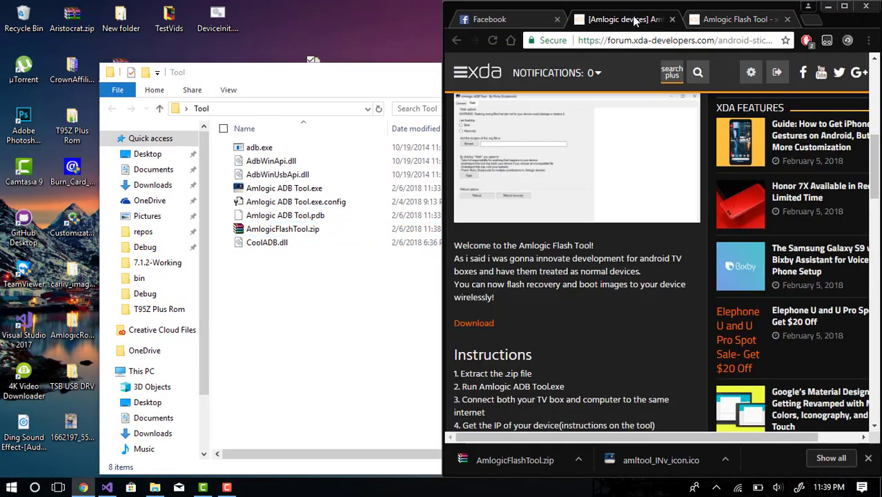
pyautogui.scroll(8, 878, 141)
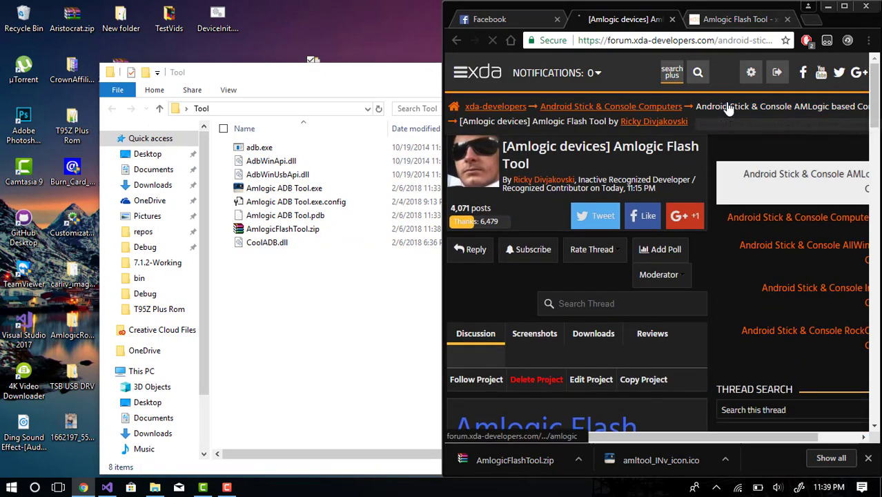
pyautogui.click(699, 106)
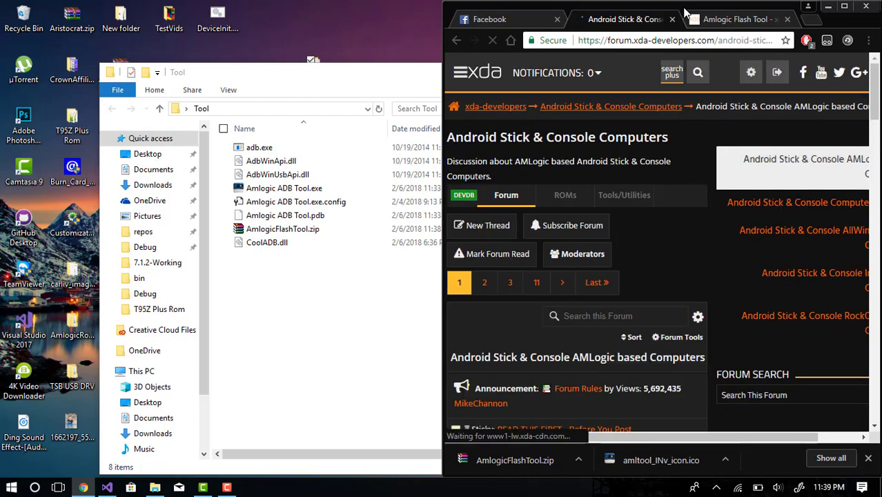
# Maximize Chrome and open the [T95Z PLUS] customisation thread, scrolling to its Recovery section
pyautogui.doubleClick(669, 4)
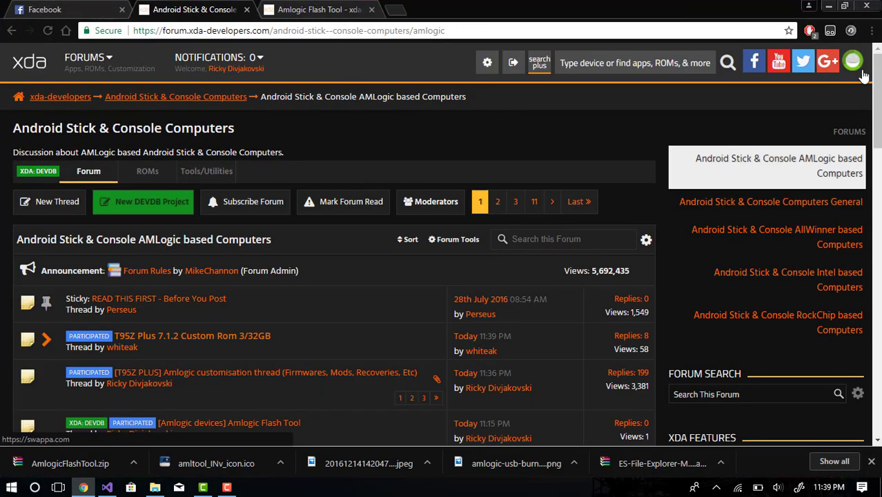
pyautogui.scroll(-1, 879, 80)
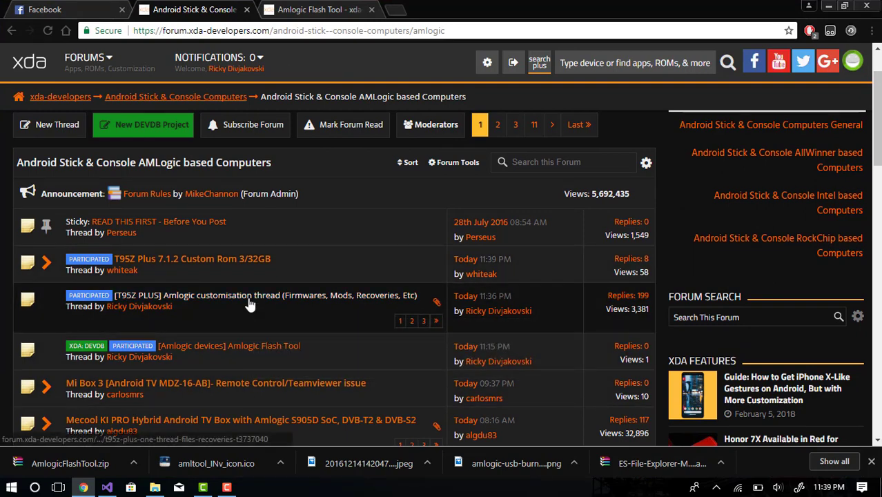
pyautogui.click(250, 304)
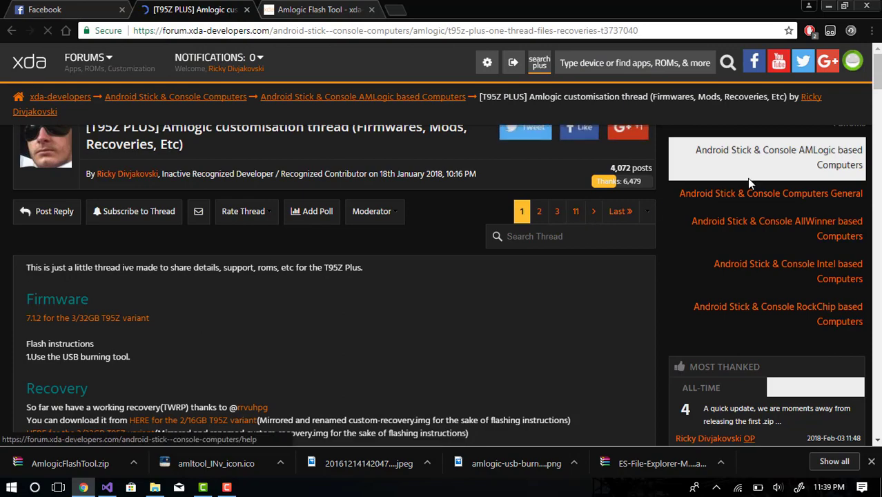
pyautogui.moveTo(878, 75)
pyautogui.mouseDown()
pyautogui.moveTo(877, 98)
pyautogui.moveTo(878, 90)
pyautogui.mouseUp()
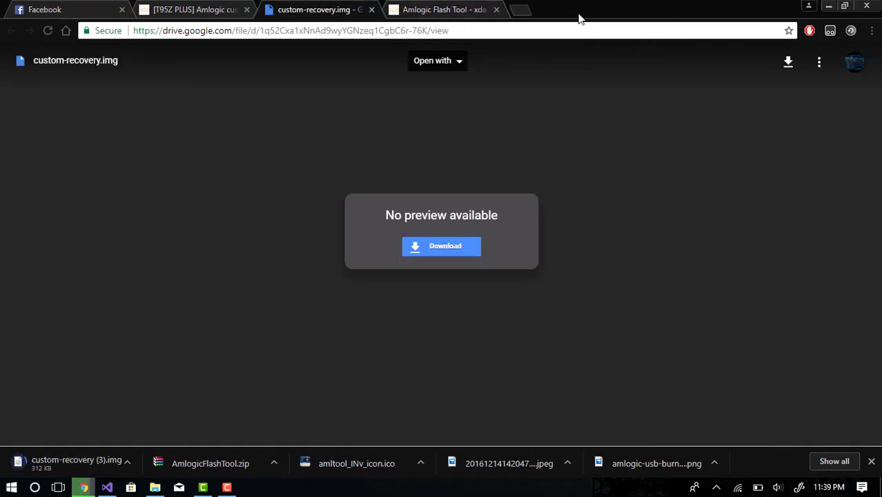
# Dock the browser on the right half with the Tool folder window beside it
pyautogui.moveTo(594, 7); pyautogui.dragTo(881, 117)
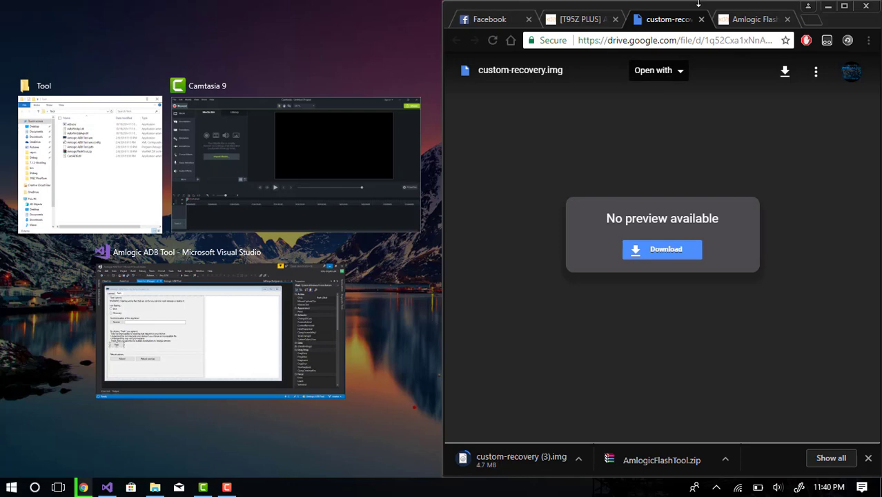
pyautogui.click(698, 5)
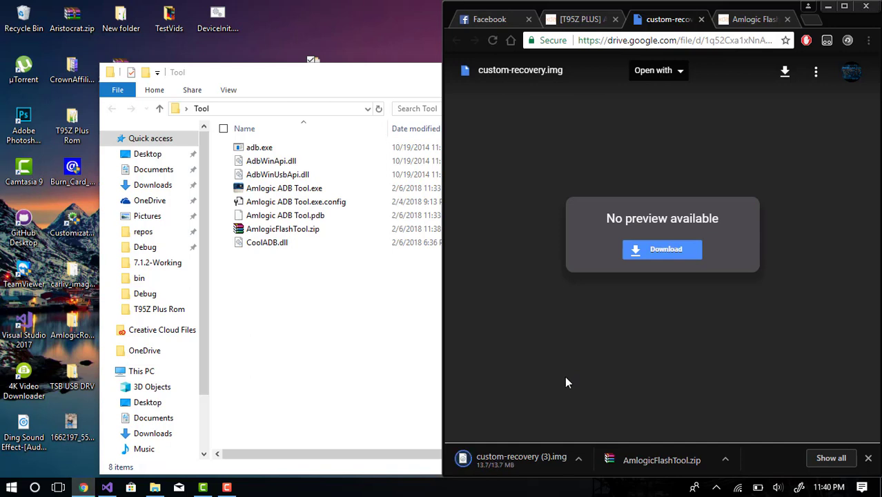
# Copy the downloaded image into Tool and rename custom-recovery (3).img to custom-recovery.img
pyautogui.moveTo(529, 454); pyautogui.dragTo(315, 337)
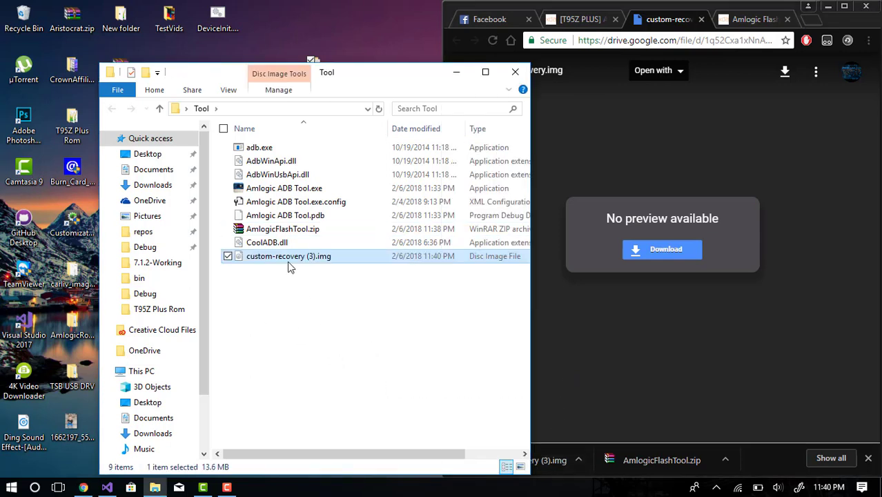
pyautogui.click(287, 261)
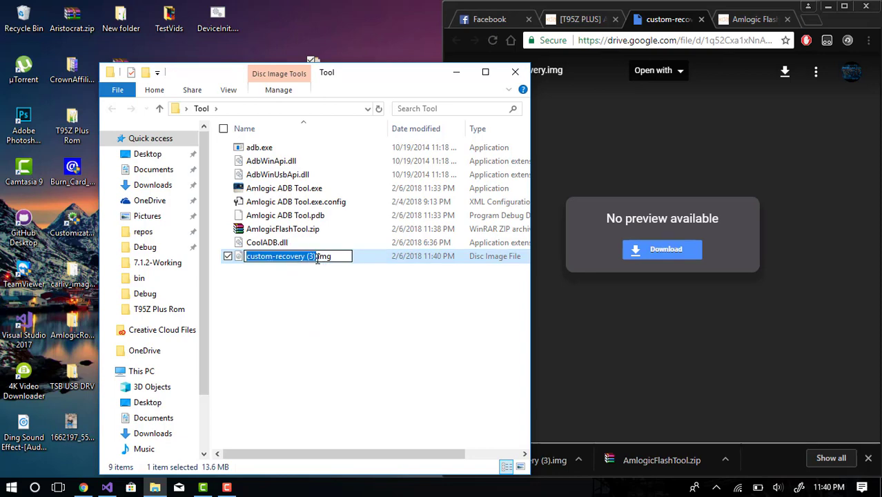
pyautogui.click(315, 259)
pyautogui.press('BackSpace')
pyautogui.press('BackSpace')
pyautogui.press('BackSpace')
pyautogui.press('BackSpace')
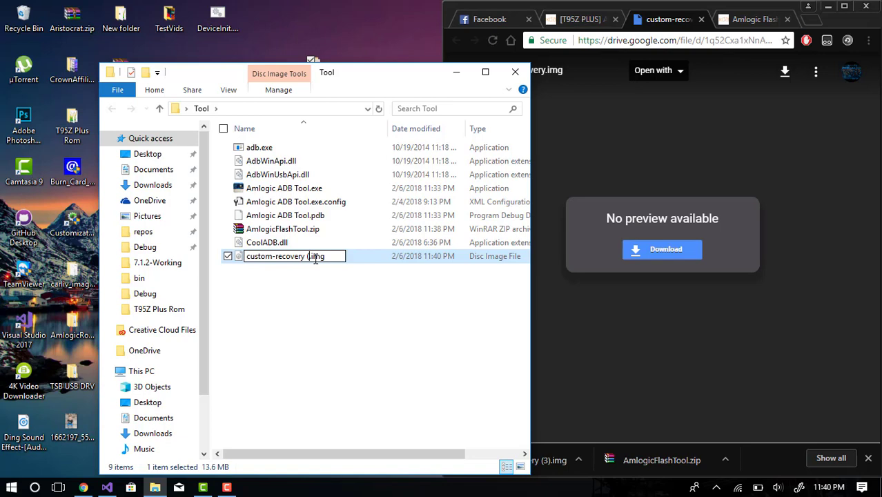
pyautogui.click(328, 319)
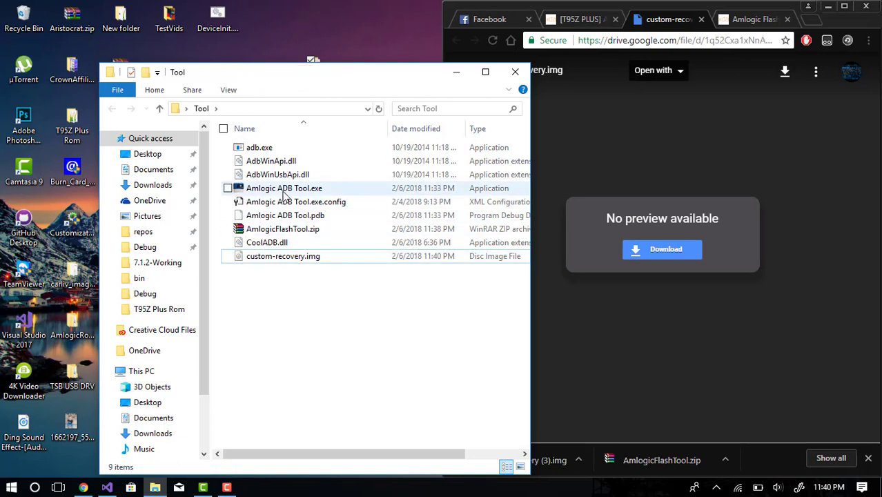
# Launch Amlogic ADB Tool.exe, allow it past the Security Warning, and connect to 192.168.43.46
pyautogui.doubleClick(287, 197)
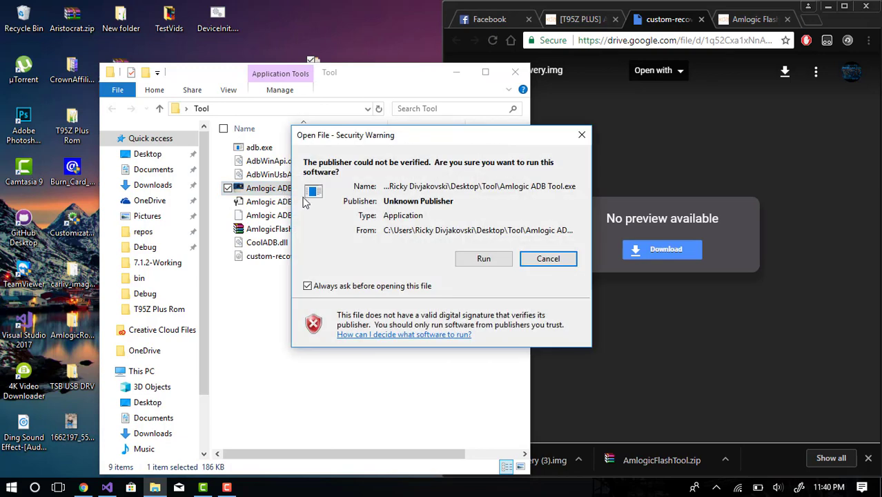
pyautogui.click(483, 259)
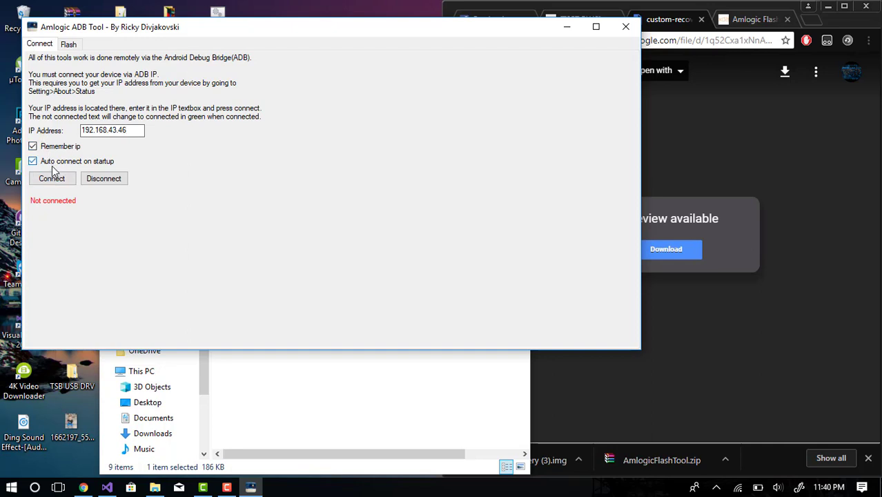
pyautogui.click(53, 181)
# On the Flash tab, choose Recovery and select Desktop > Tool > custom-recovery.img as the image
pyautogui.click(68, 44)
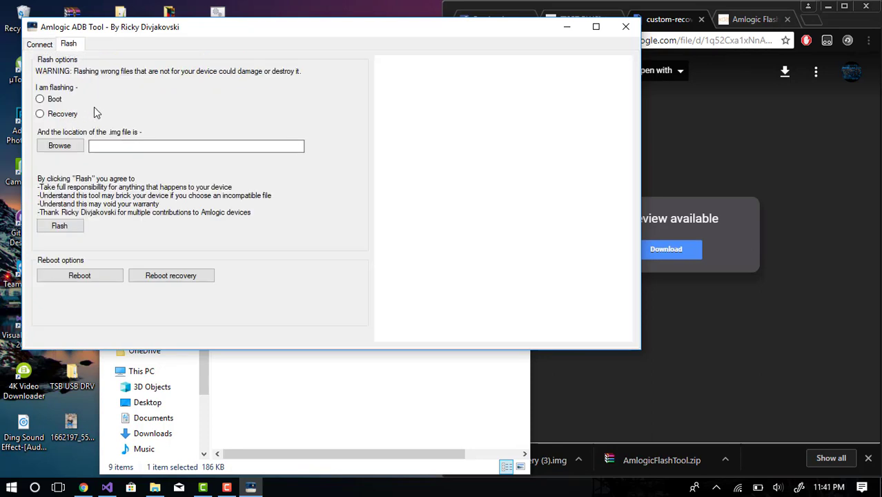
pyautogui.click(69, 116)
pyautogui.click(69, 146)
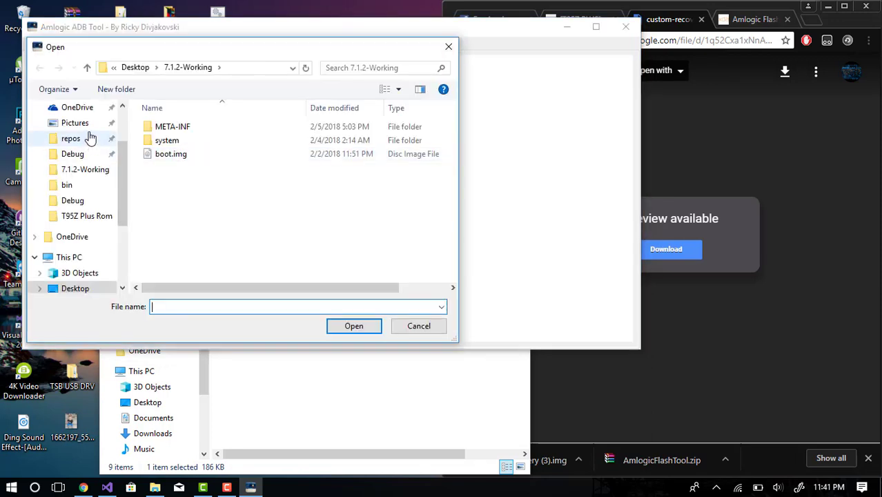
pyautogui.click(121, 121)
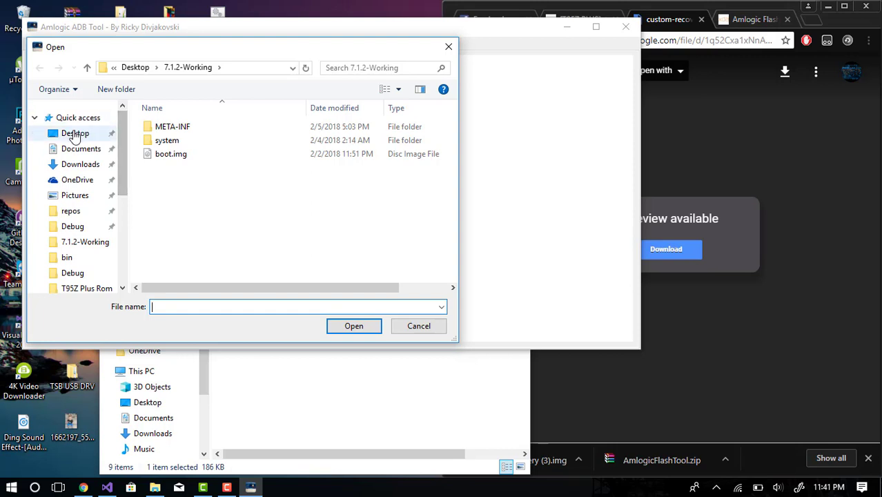
pyautogui.click(82, 133)
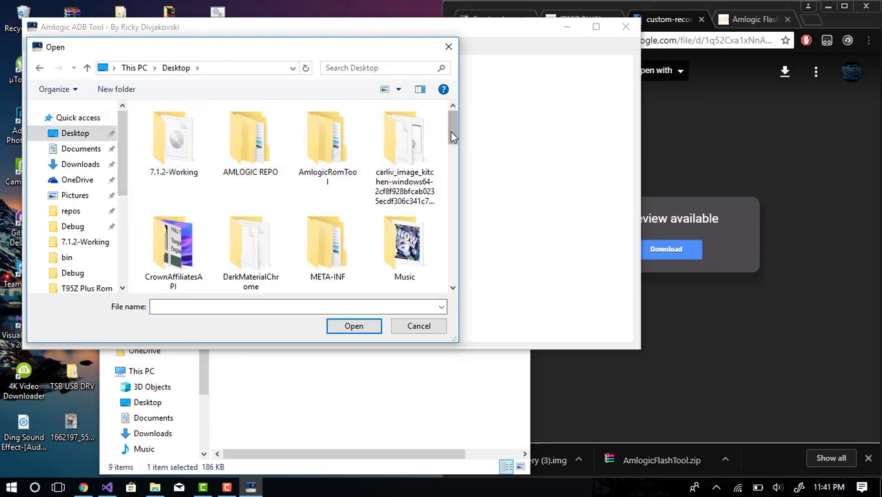
pyautogui.moveTo(450, 134); pyautogui.dragTo(447, 193)
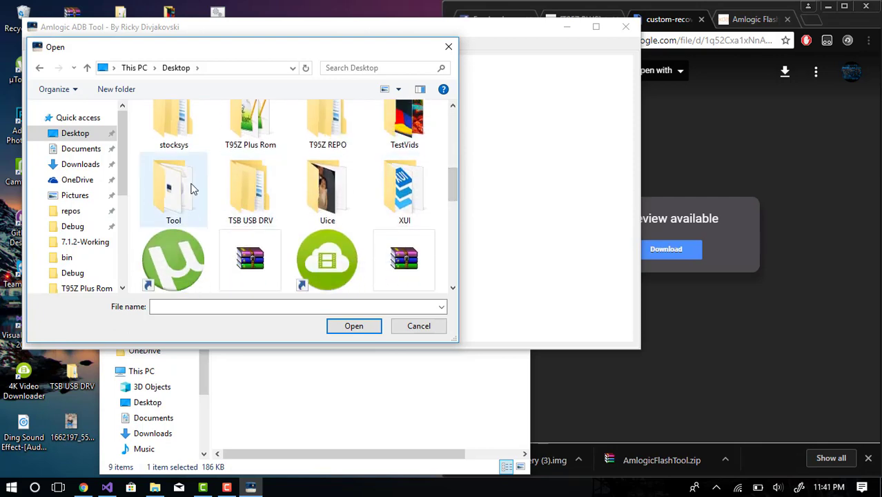
pyautogui.doubleClick(191, 189)
pyautogui.doubleClick(213, 235)
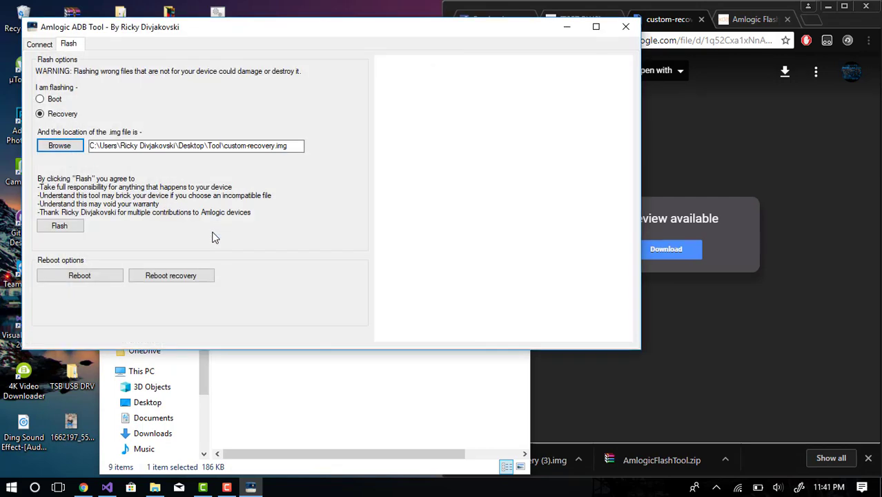
# Start flashing custom-recovery.img to the TV box and nudge the tool window slightly down-right
pyautogui.click(60, 226)
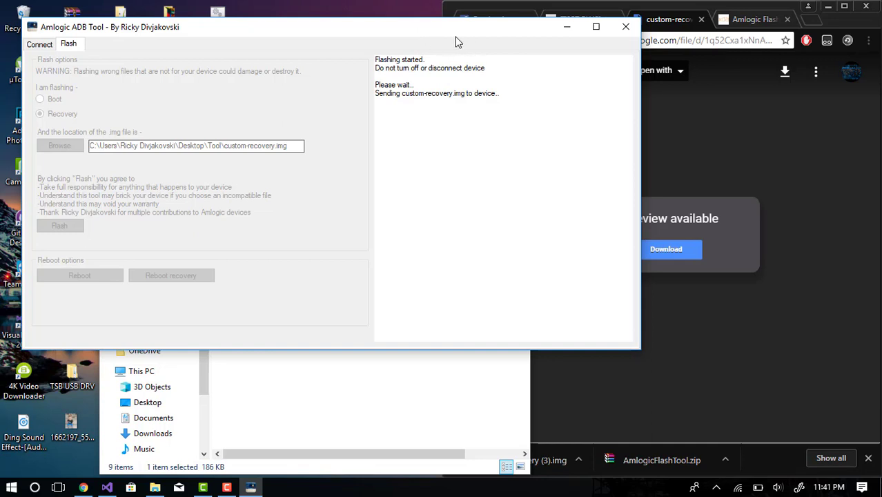
pyautogui.moveTo(430, 27); pyautogui.dragTo(451, 42)
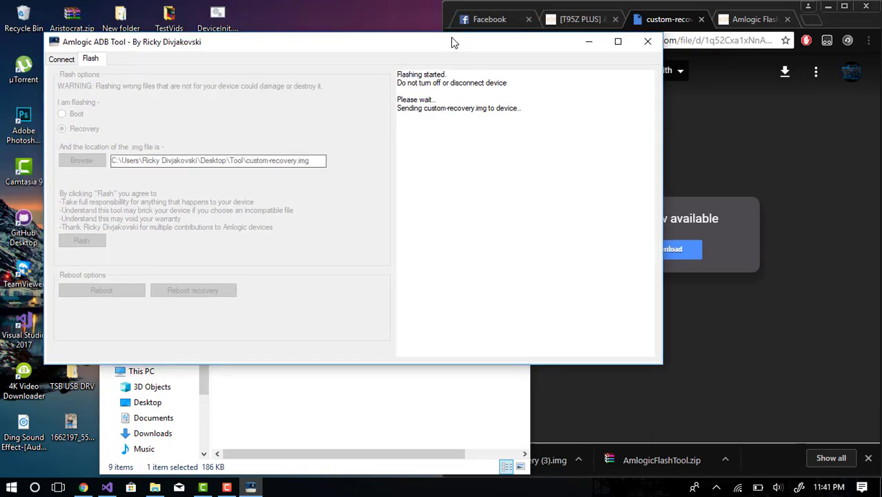